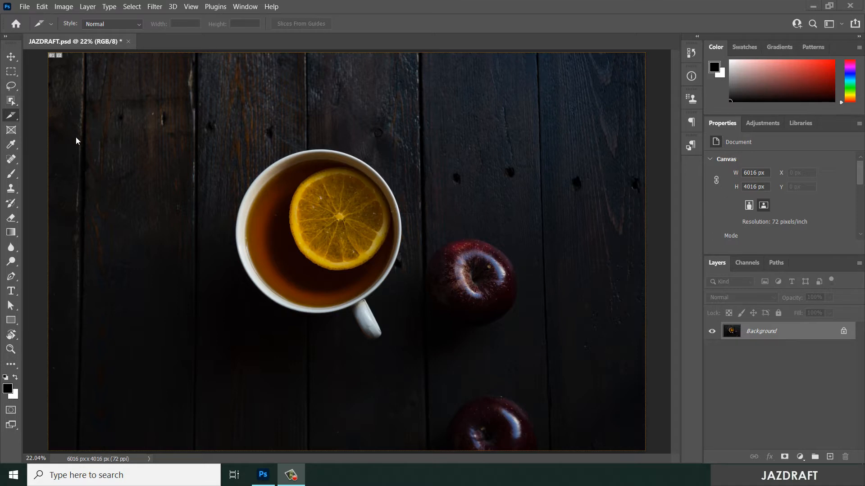
# Step: Divide the full-image slice horizontally at 1000 pixels per slice, and change the spacing to 500 pixels per slice
pyautogui.click(14, 118)
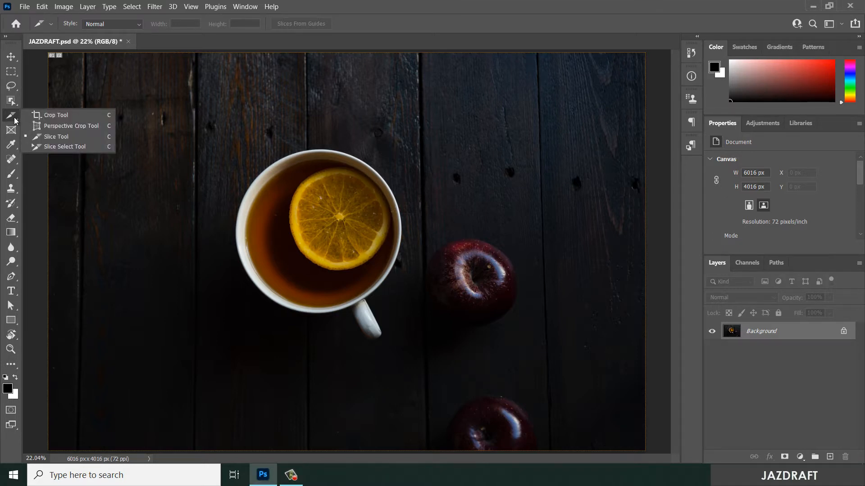
pyautogui.click(69, 140)
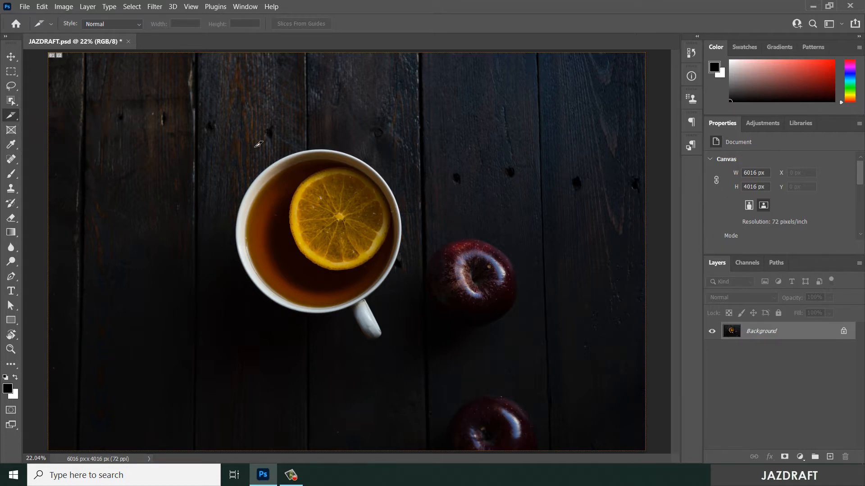
pyautogui.rightClick(219, 140)
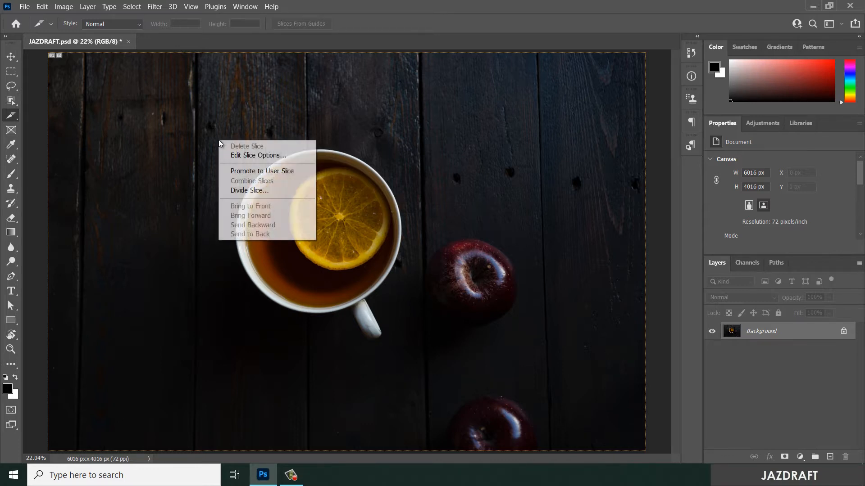
pyautogui.click(247, 190)
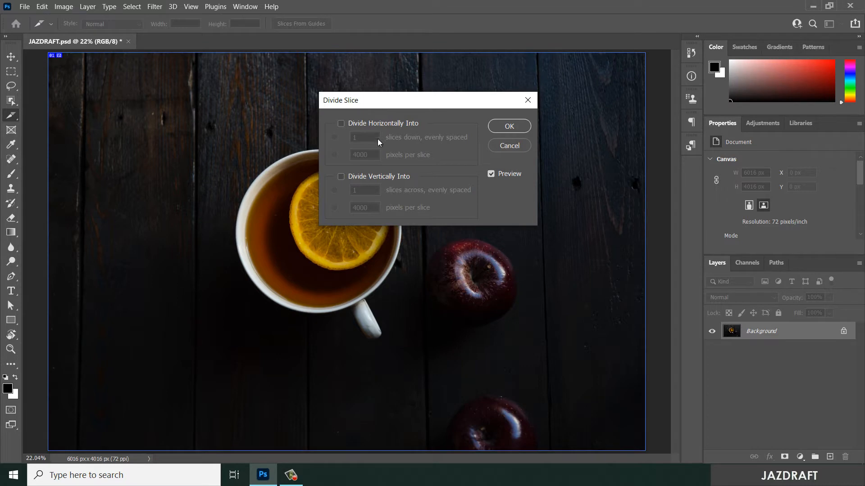
pyautogui.click(341, 124)
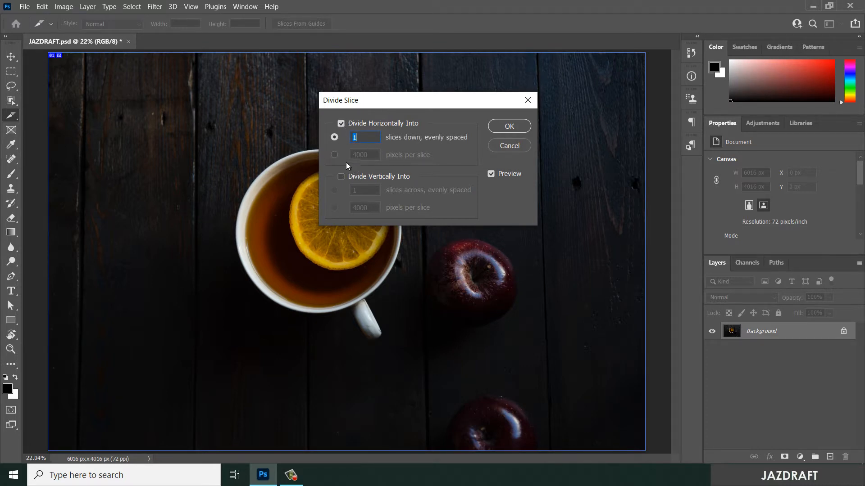
pyautogui.click(334, 155)
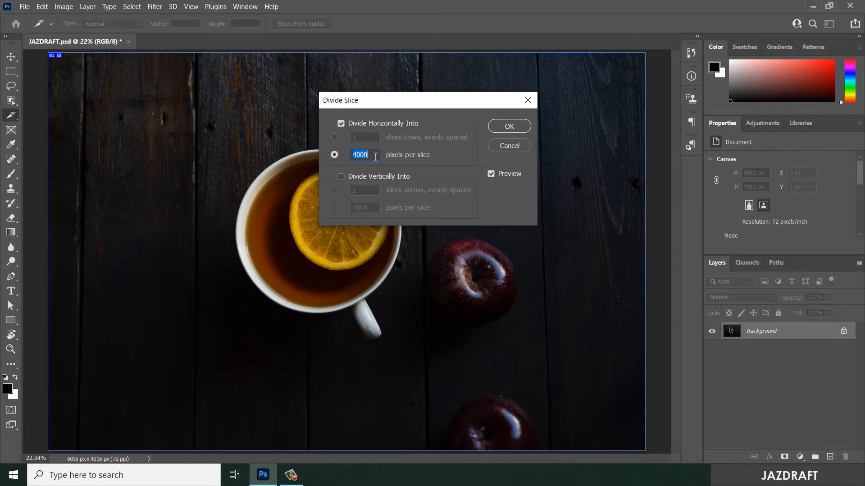
pyautogui.write('1000')
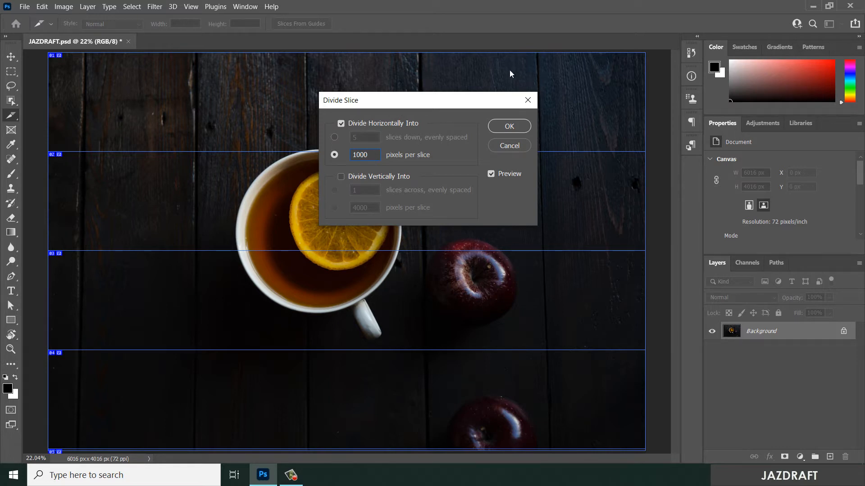
pyautogui.moveTo(378, 155); pyautogui.dragTo(309, 149)
pyautogui.write('500')
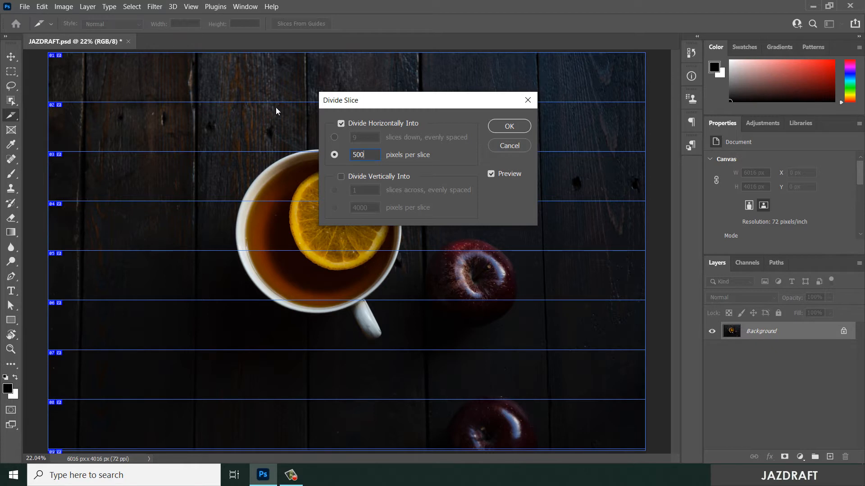
# Step: Divide the slice vertically at 700 pixels per slice, apply the division, and undo it
pyautogui.click(341, 177)
pyautogui.click(333, 208)
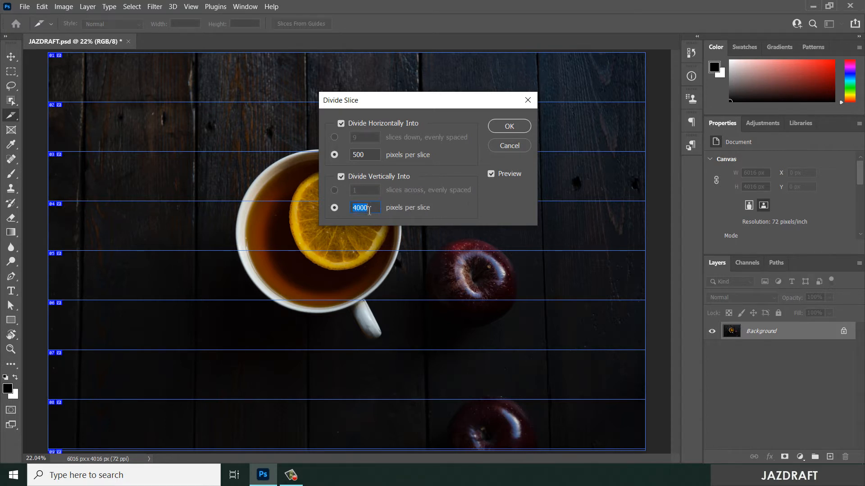
pyautogui.write('700')
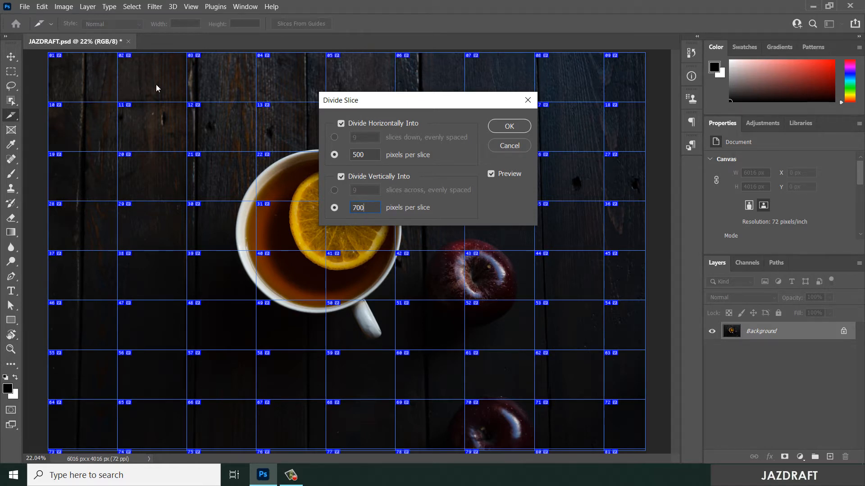
pyautogui.moveTo(457, 105); pyautogui.dragTo(451, 117)
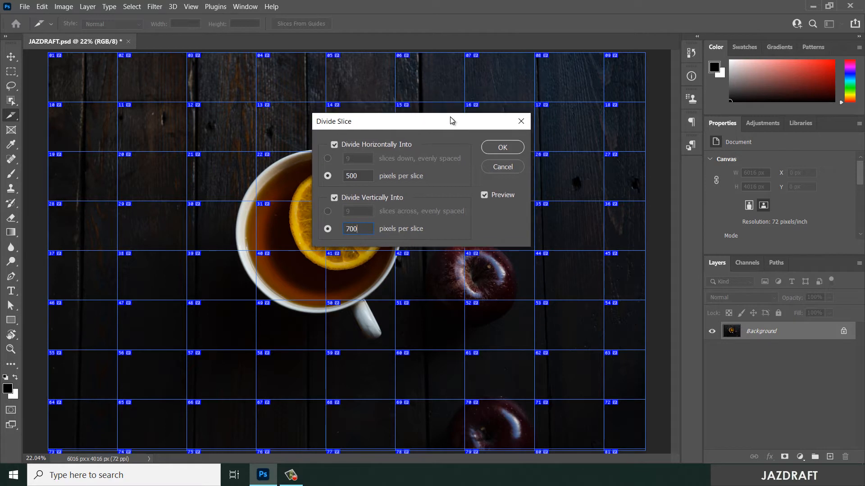
pyautogui.click(508, 152)
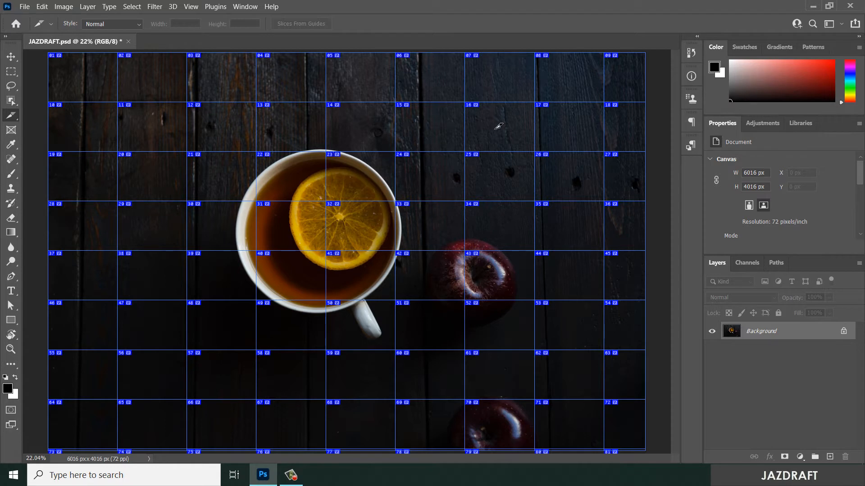
pyautogui.hotkey('ctrl', 'z')
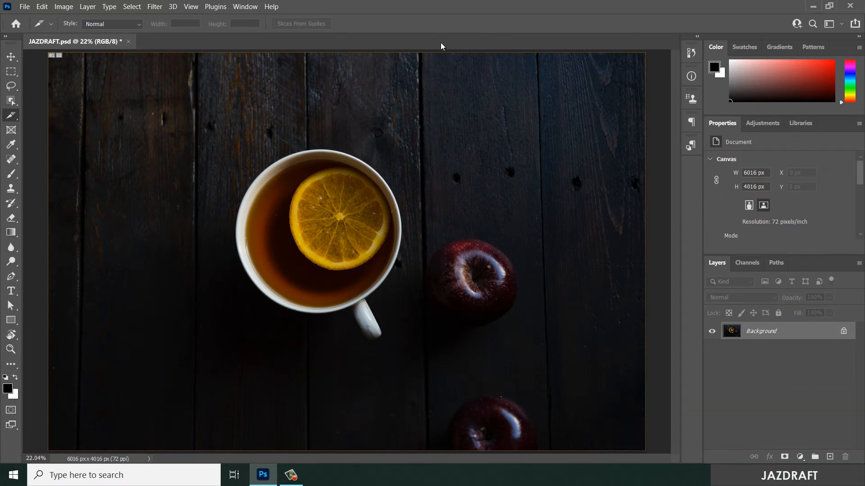
# Step: Show the rulers, place horizontal guides at about 1850 and 3000 px and vertical guides at about 2400 and 4500 px, and create slices from them
pyautogui.hotkey('ctrl', 'r')
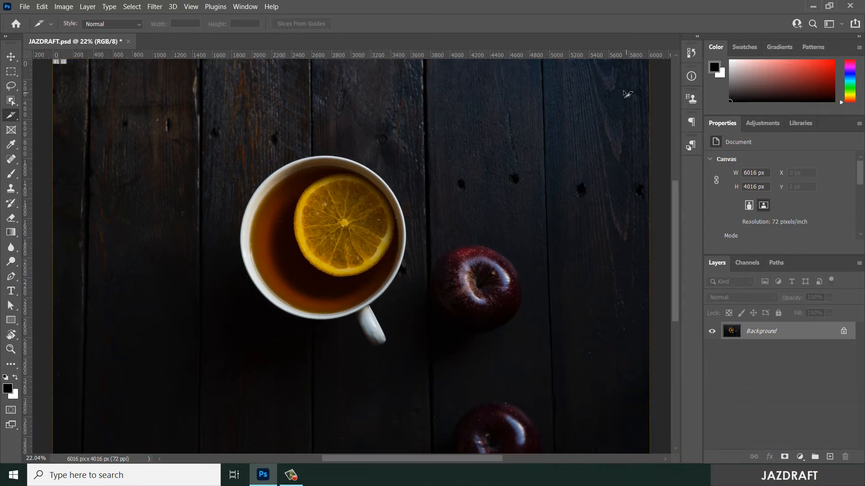
pyautogui.hotkey('ctrl', '0')
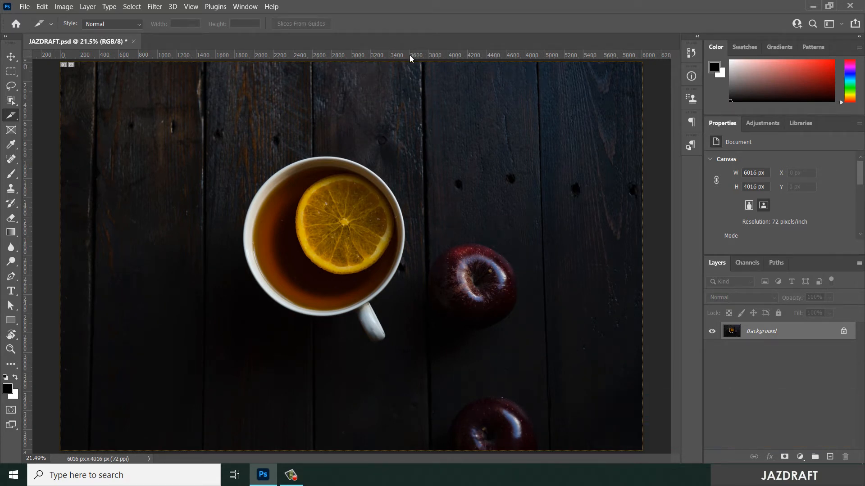
pyautogui.moveTo(410, 55); pyautogui.dragTo(403, 240)
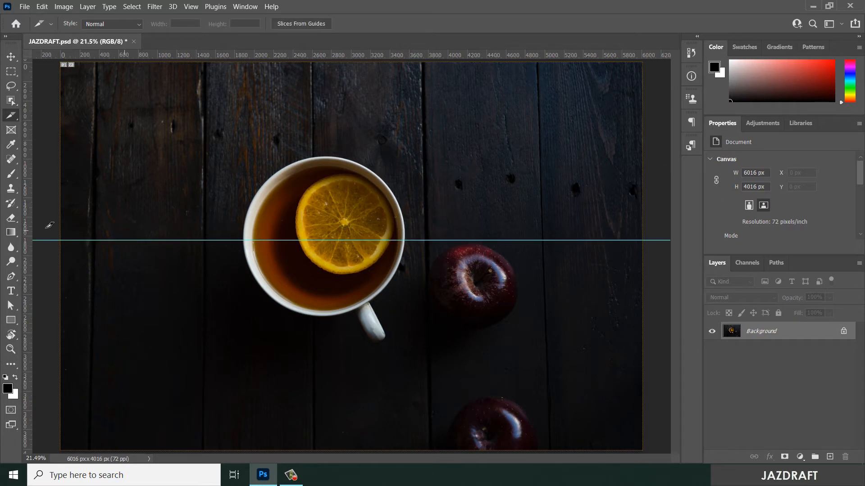
pyautogui.moveTo(29, 230); pyautogui.dragTo(291, 232)
pyautogui.moveTo(461, 53); pyautogui.dragTo(473, 351)
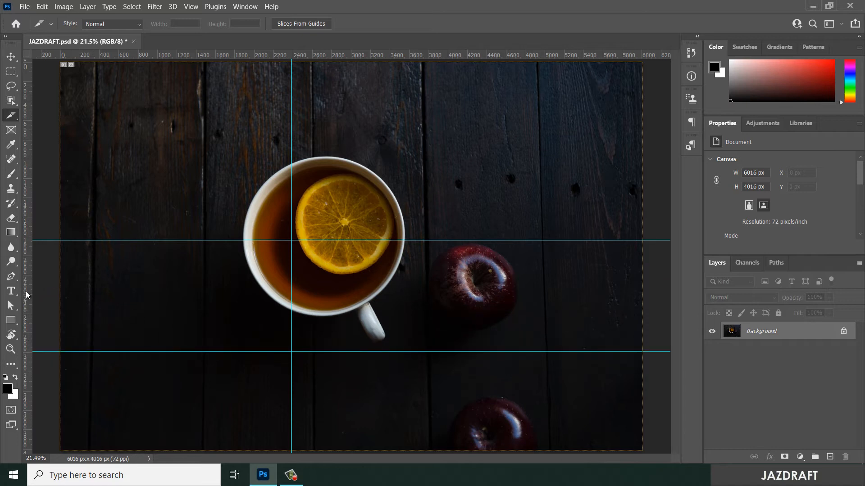
pyautogui.moveTo(26, 295); pyautogui.dragTo(495, 293)
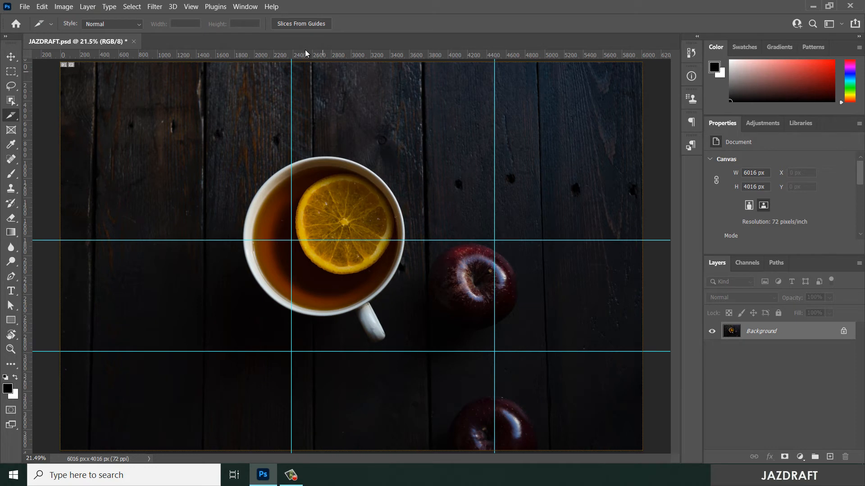
pyautogui.click(299, 24)
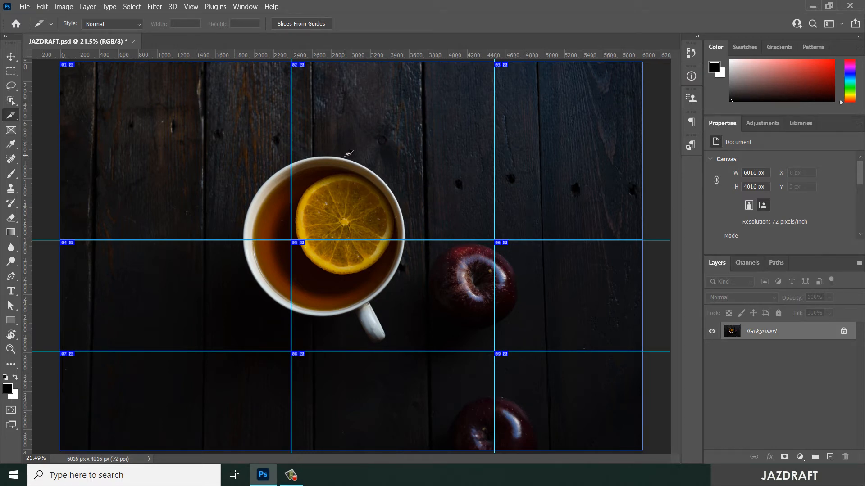
# Step: Open the Save for Web export for the sliced image and fit its preview on screen
pyautogui.click(24, 7)
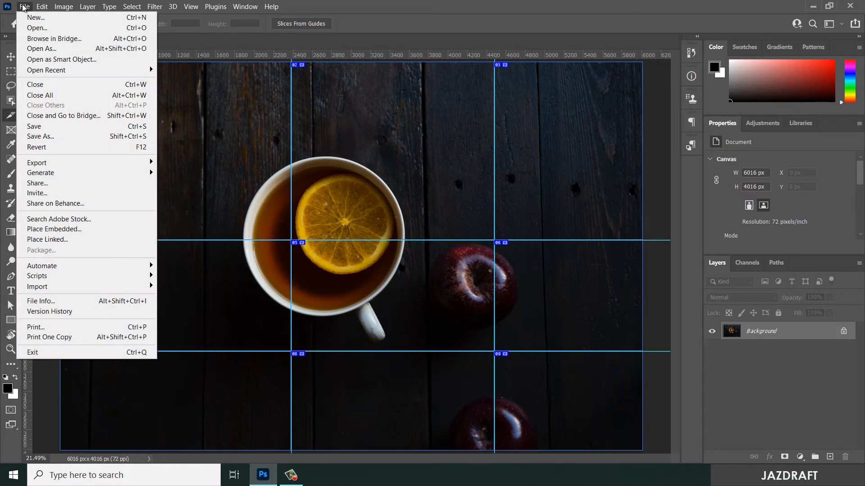
pyautogui.moveTo(124, 163)
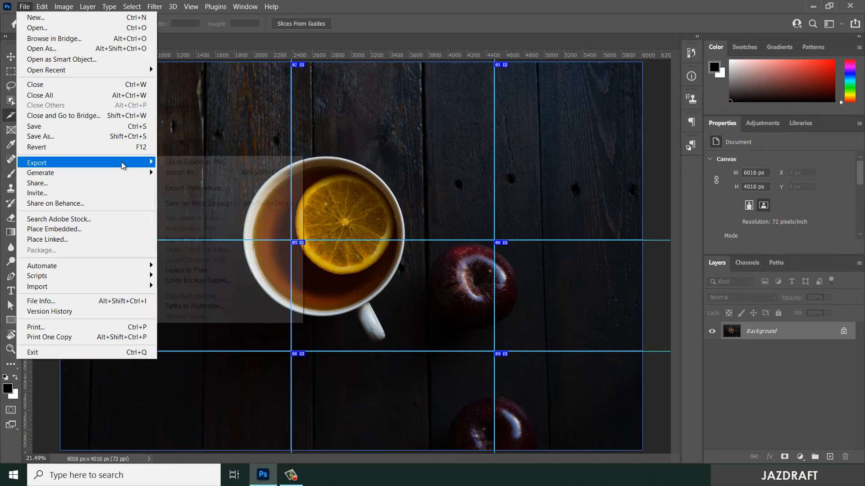
pyautogui.click(201, 203)
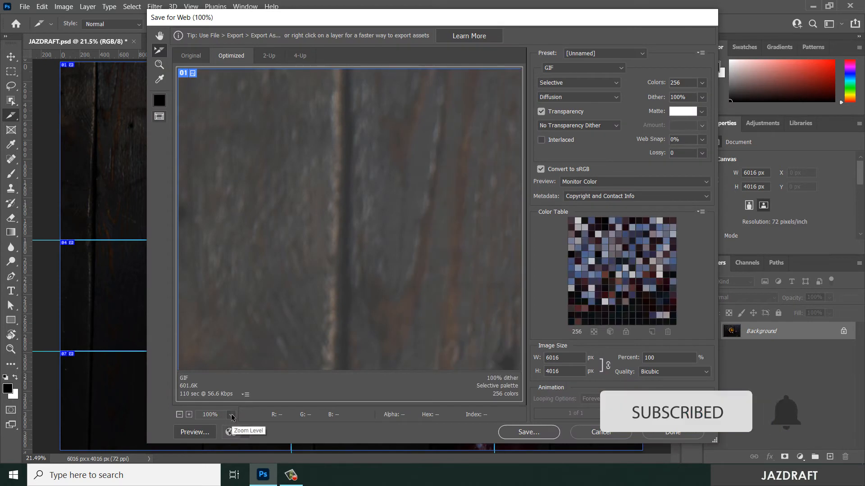
pyautogui.click(231, 415)
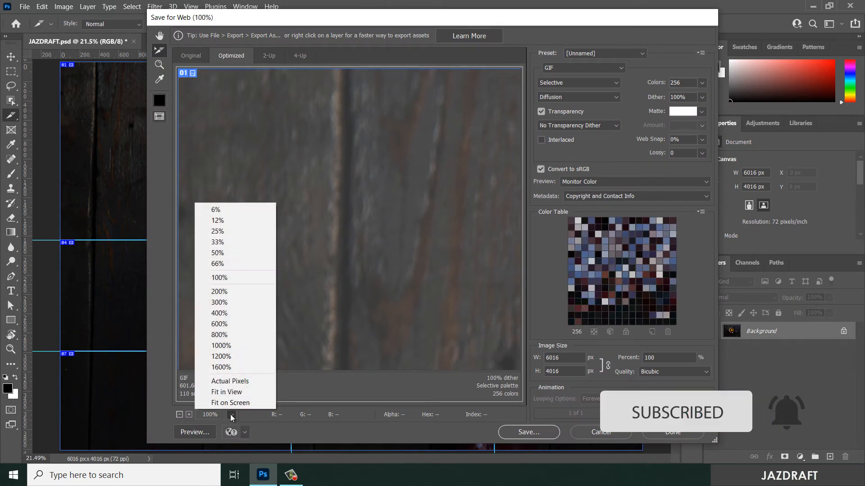
pyautogui.click(218, 404)
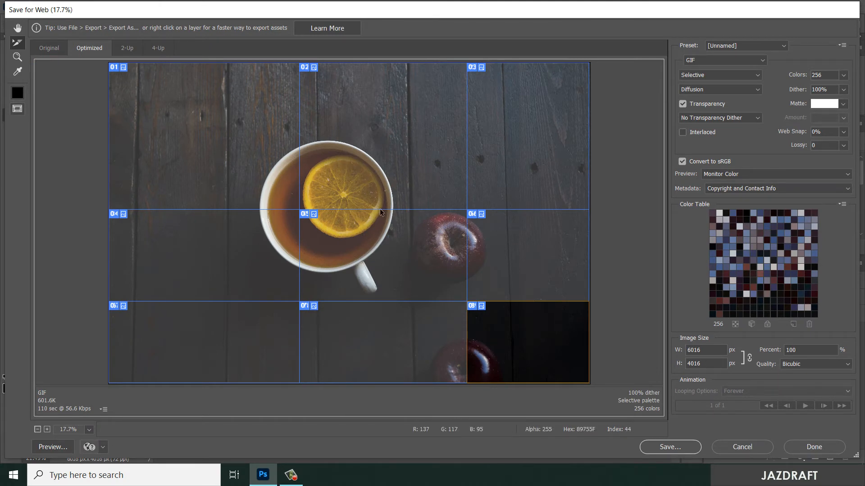
# Step: Select slices 01, 02 and 05 in the export preview and set their format to JPEG
pyautogui.keyDown('shift'); pyautogui.click(227, 154); pyautogui.keyUp('shift')
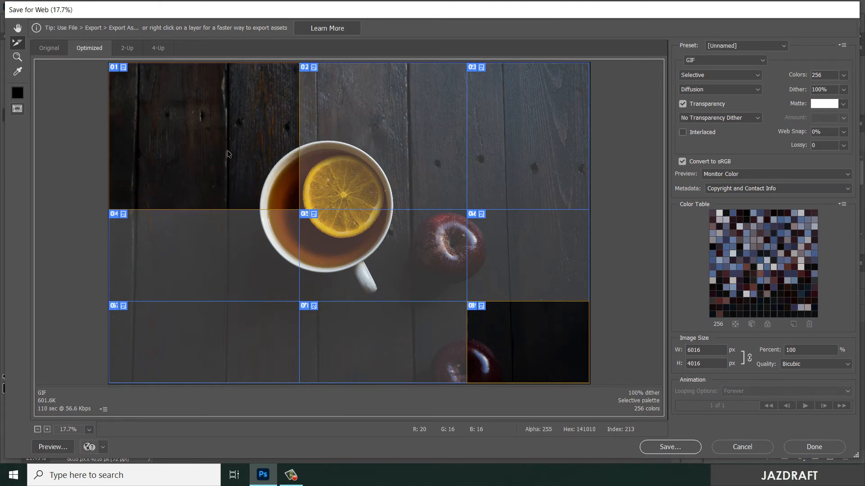
pyautogui.keyDown('shift'); pyautogui.click(383, 189); pyautogui.keyUp('shift')
pyautogui.keyDown('shift'); pyautogui.click(409, 280); pyautogui.keyUp('shift')
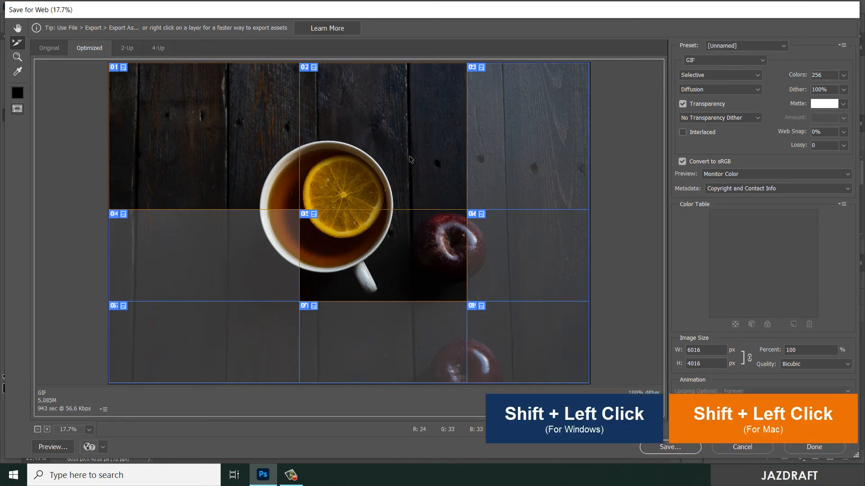
pyautogui.click(703, 61)
pyautogui.click(694, 79)
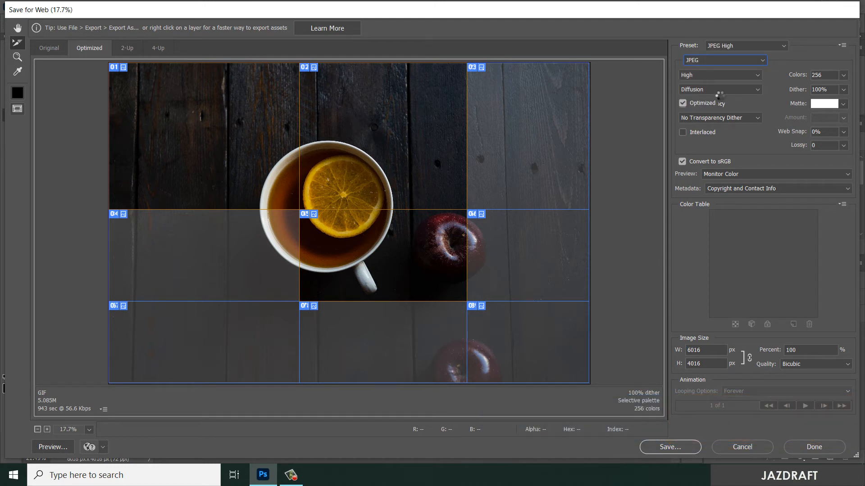
# Step: Start saving the optimized slices, create a folder named FOLDER inside 014 - Slice Tool, and open it as the destination
pyautogui.click(670, 448)
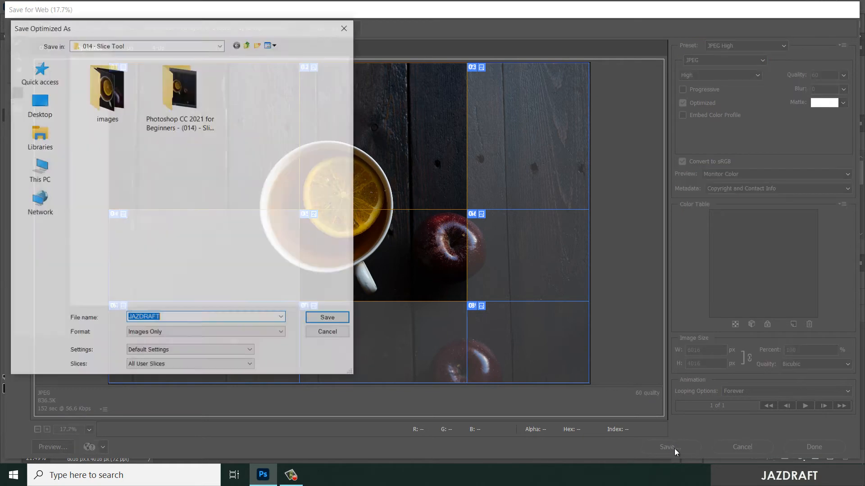
pyautogui.moveTo(216, 31); pyautogui.dragTo(634, 64)
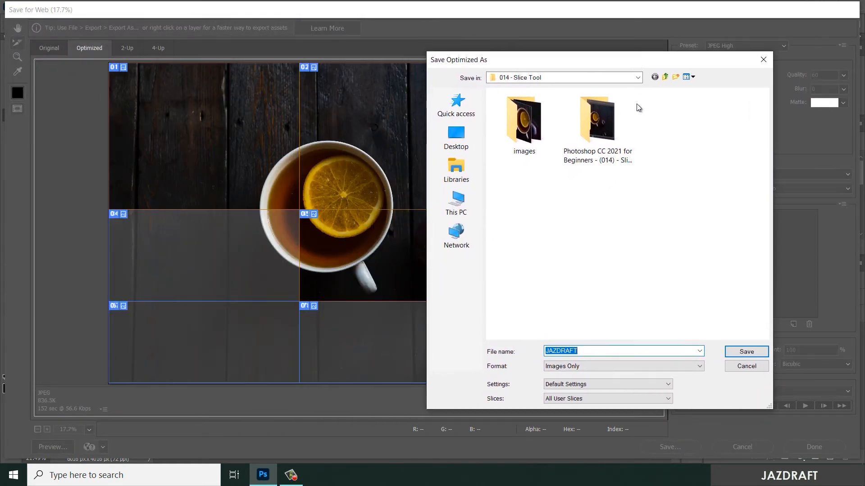
pyautogui.doubleClick(517, 118)
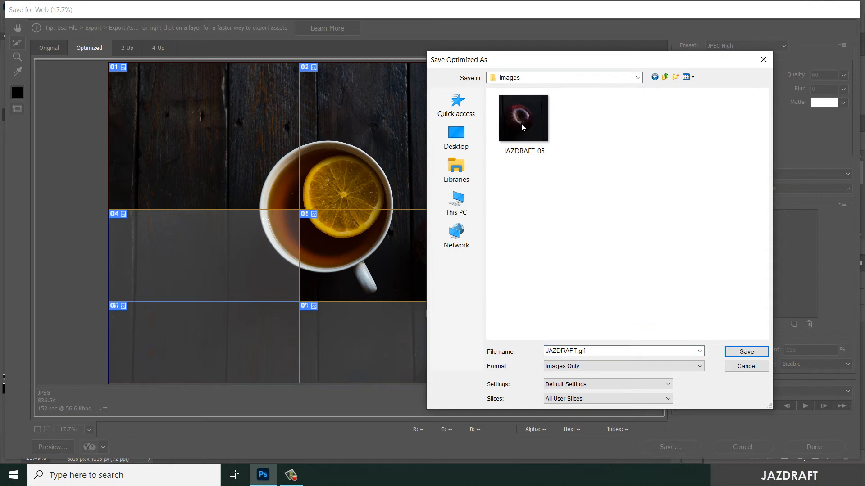
pyautogui.click(665, 76)
pyautogui.rightClick(597, 199)
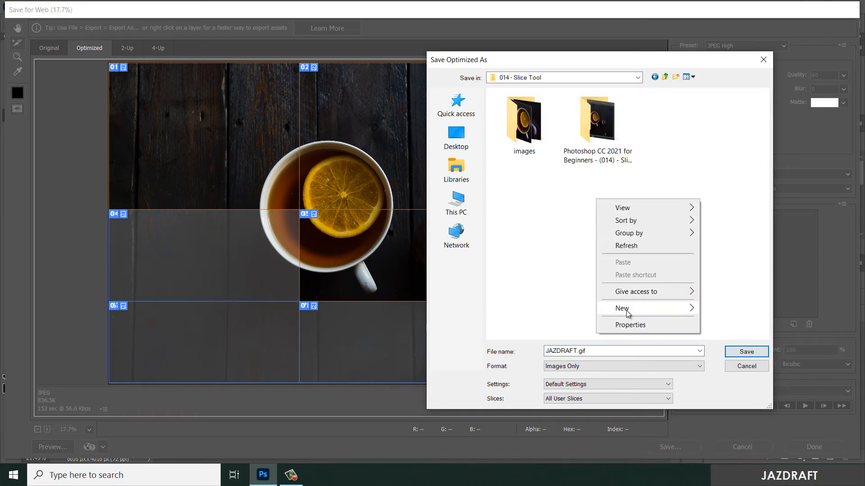
pyautogui.moveTo(654, 310)
pyautogui.click(736, 311)
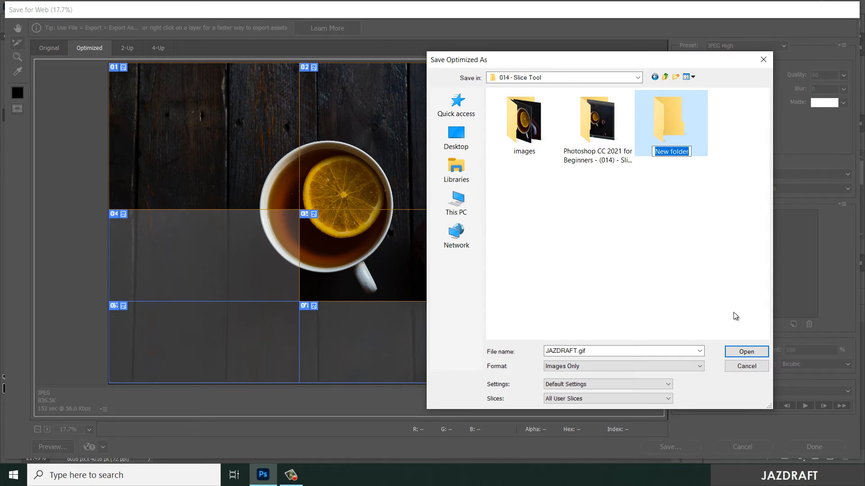
pyautogui.write('FOLDER')
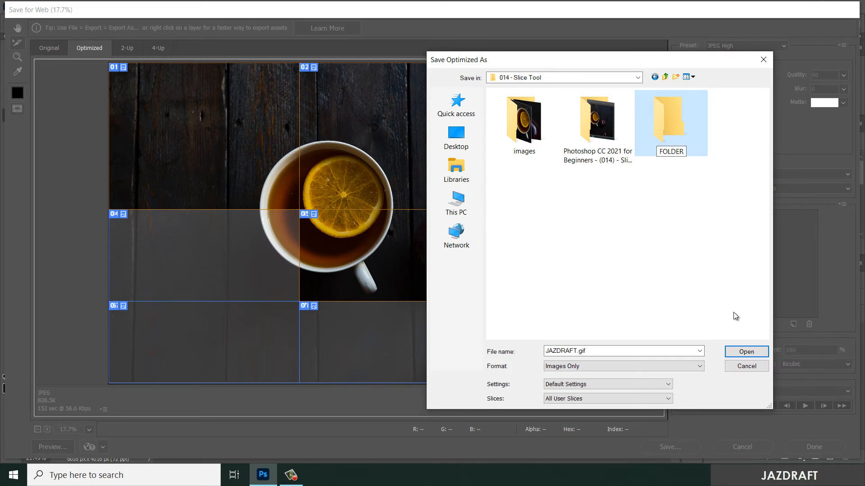
pyautogui.press('Return')
pyautogui.press('Return')
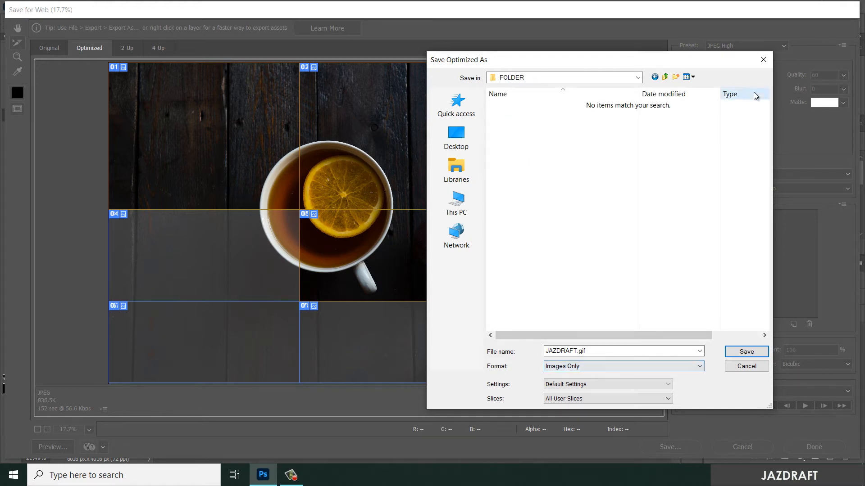
pyautogui.moveTo(629, 68); pyautogui.dragTo(676, 63)
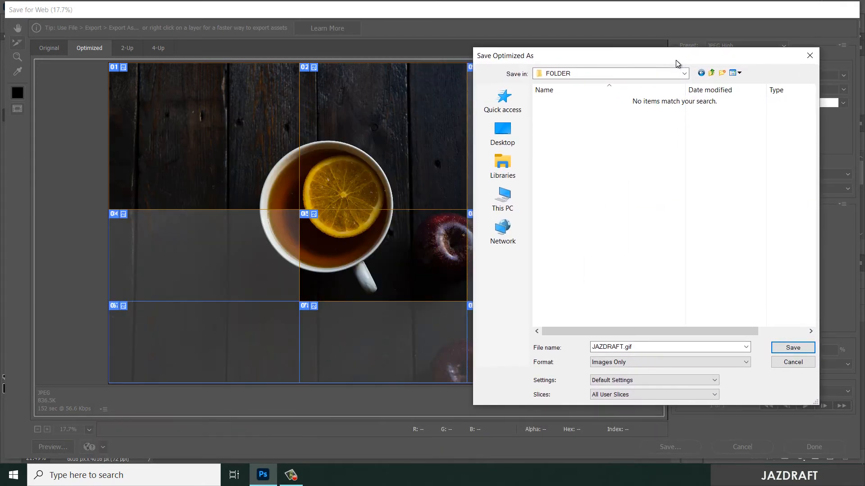
pyautogui.click(621, 363)
pyautogui.click(641, 348)
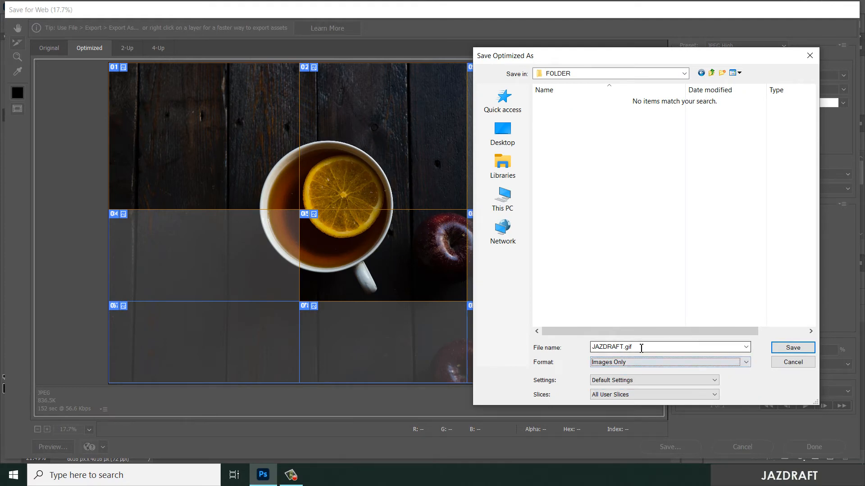
pyautogui.click(747, 348)
pyautogui.click(748, 349)
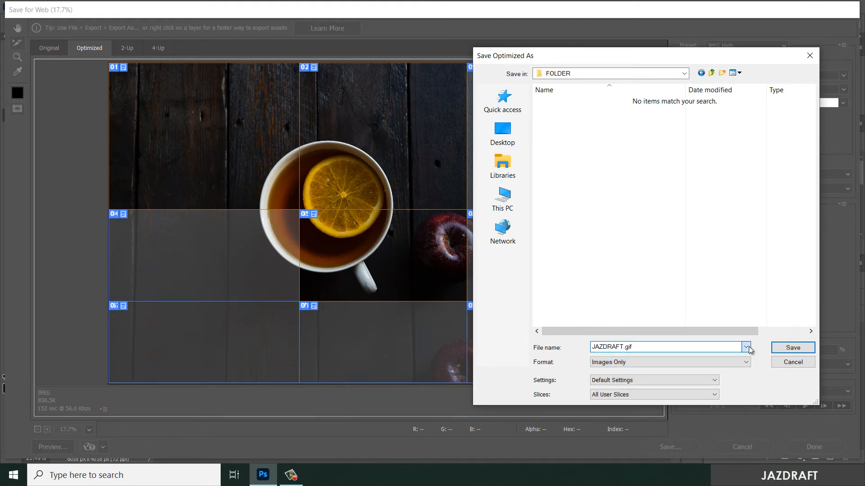
pyautogui.click(811, 56)
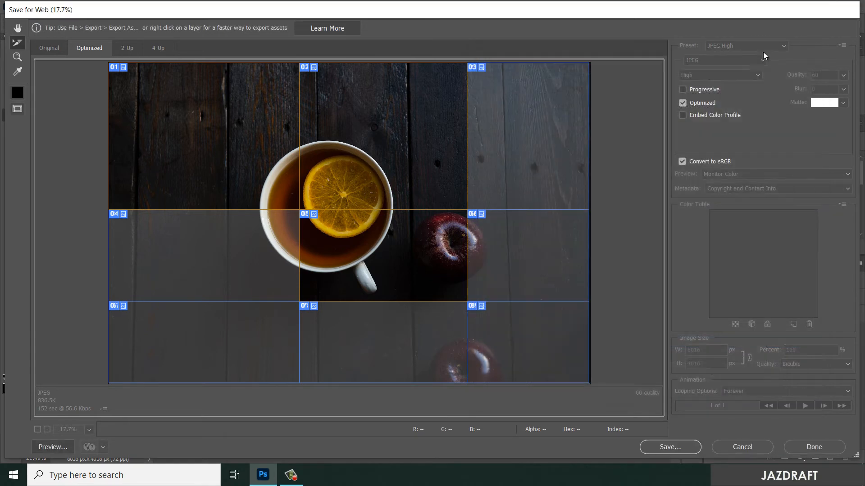
# Step: Keep JPEG as the format of the selected slices, restart the optimized save, and open FOLDER as the destination
pyautogui.click(763, 59)
pyautogui.click(703, 79)
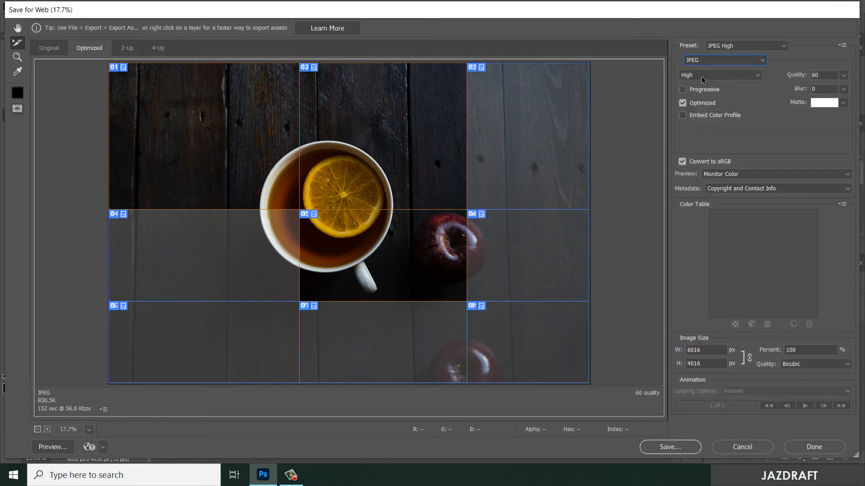
pyautogui.click(668, 447)
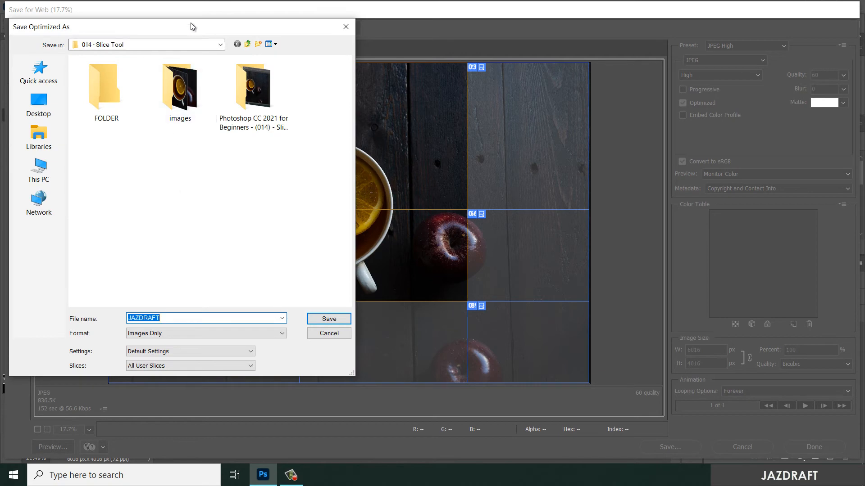
pyautogui.moveTo(190, 26); pyautogui.dragTo(657, 56)
pyautogui.doubleClick(566, 130)
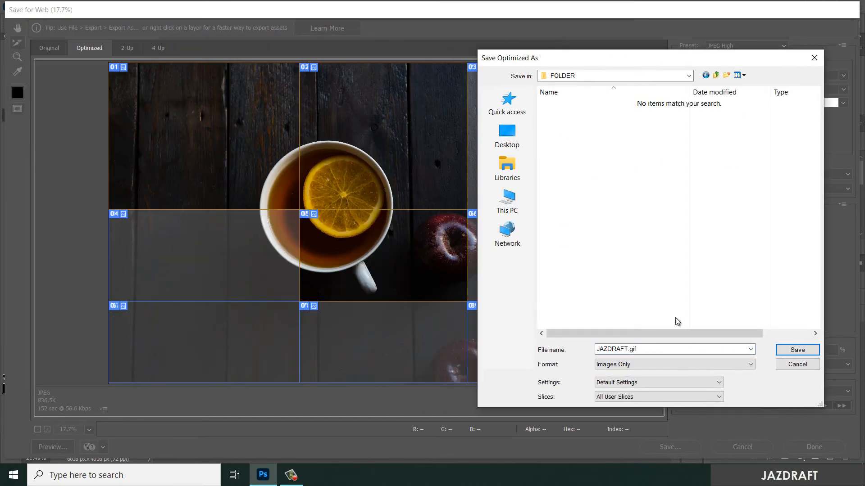
# Step: Save only the selected slices into FOLDER, with Images Only and Default Settings
pyautogui.click(631, 365)
pyautogui.click(630, 367)
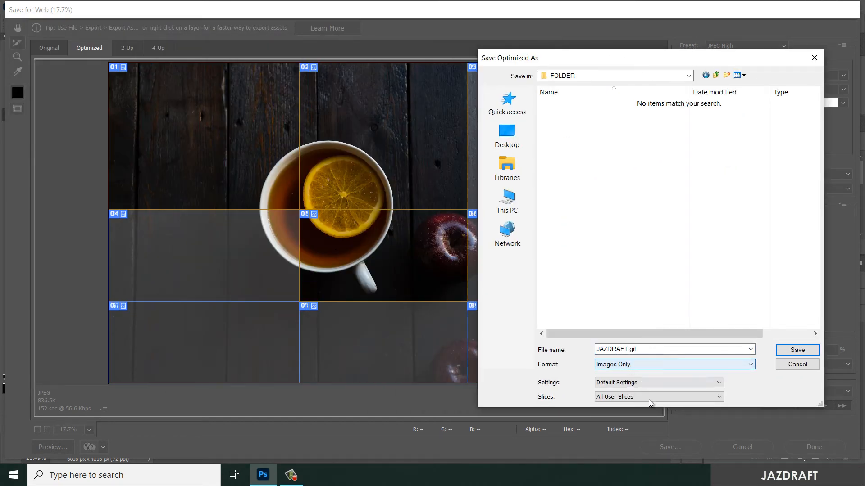
pyautogui.click(621, 388)
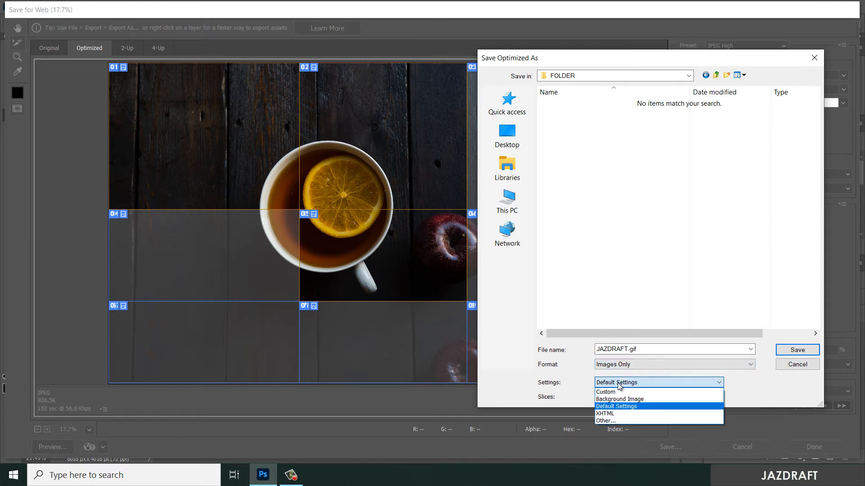
pyautogui.click(642, 383)
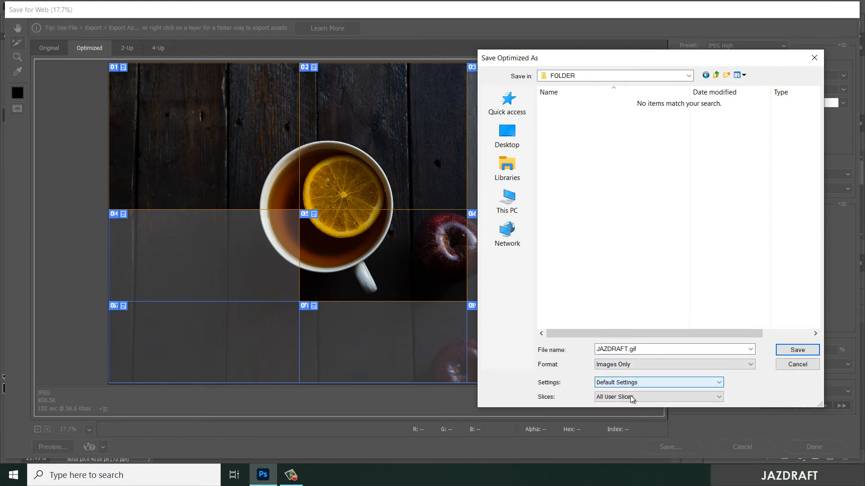
pyautogui.click(627, 397)
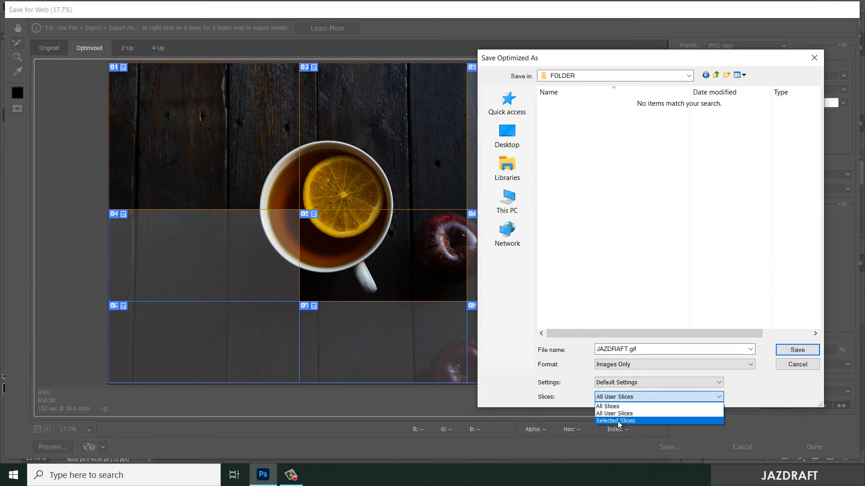
pyautogui.click(618, 422)
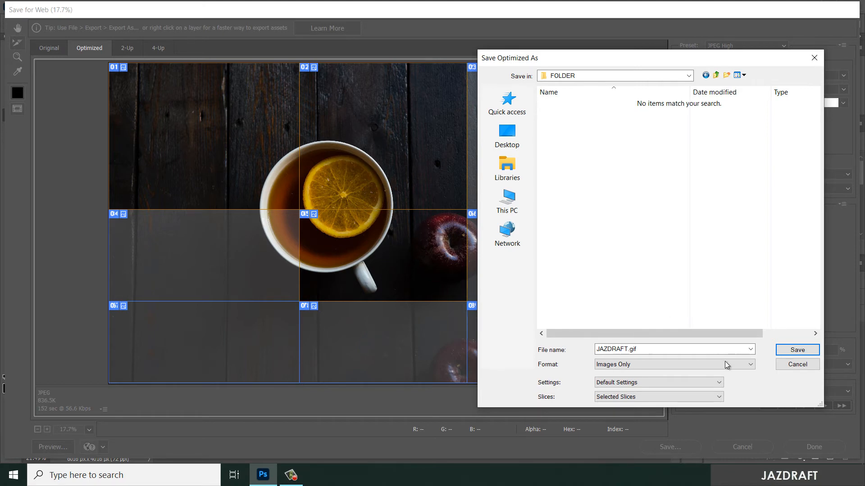
pyautogui.click(795, 351)
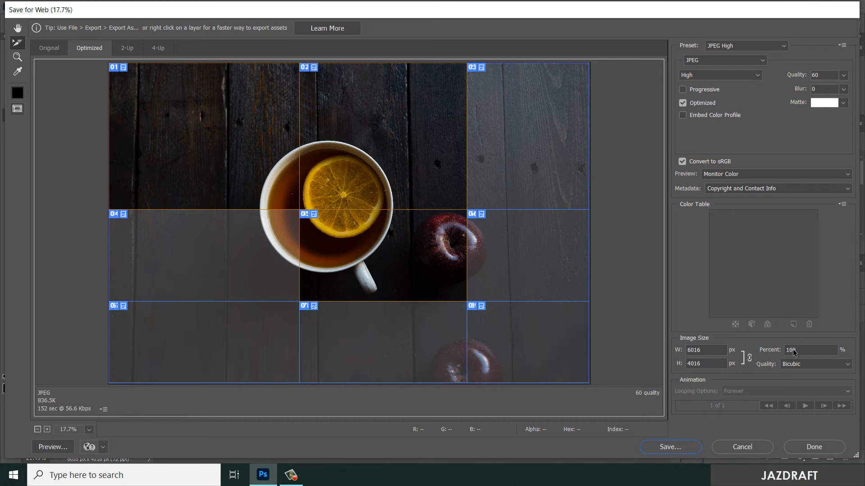
# Step: Switch to File Explorer, open the images folder inside FOLDER, and show its files as extra large icons
pyautogui.press('super')
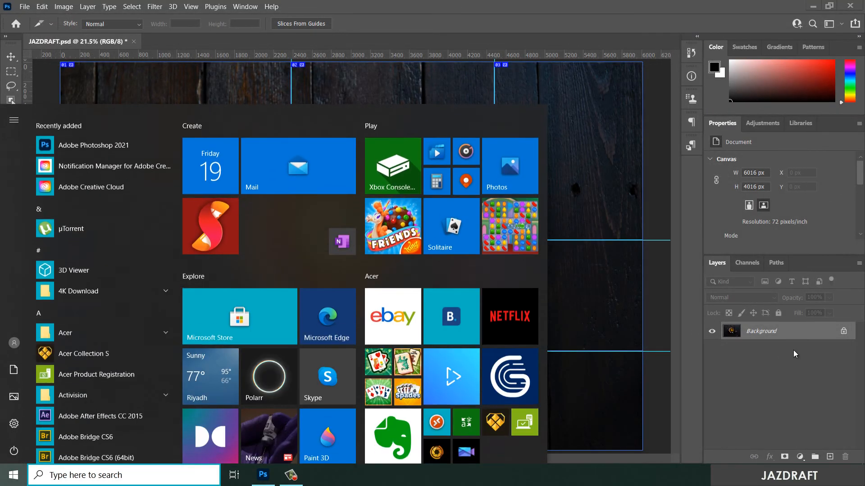
pyautogui.click(551, 4)
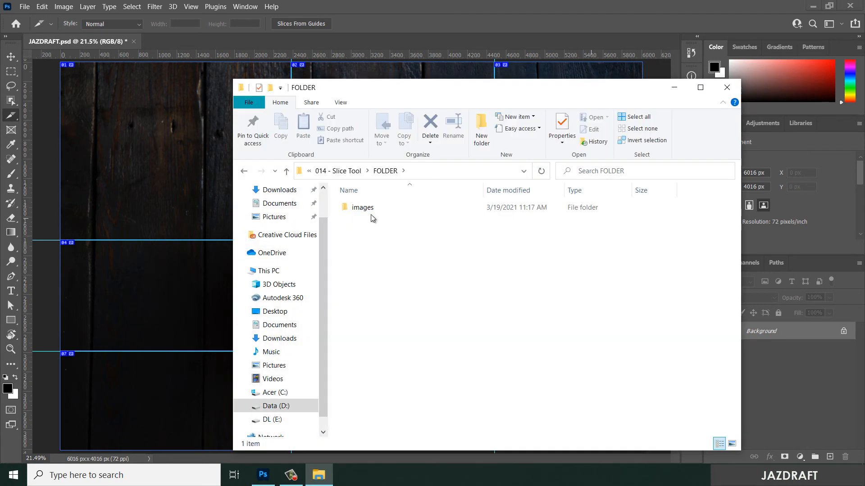
pyautogui.doubleClick(366, 207)
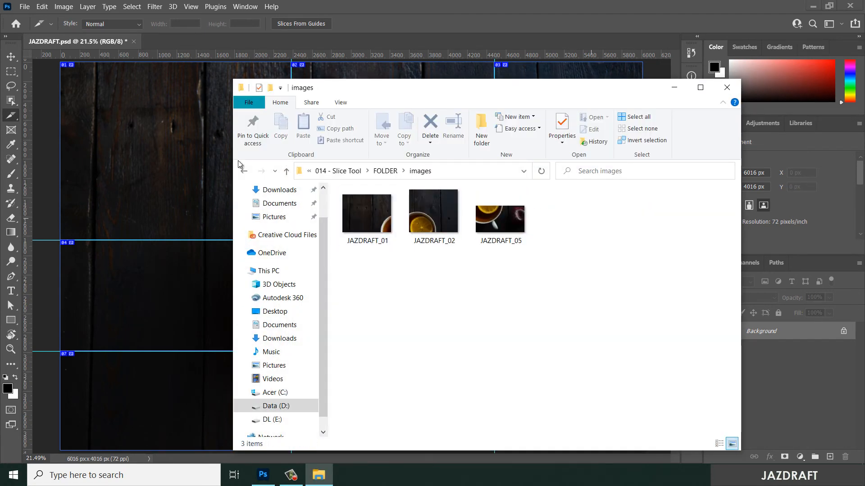
pyautogui.click(242, 172)
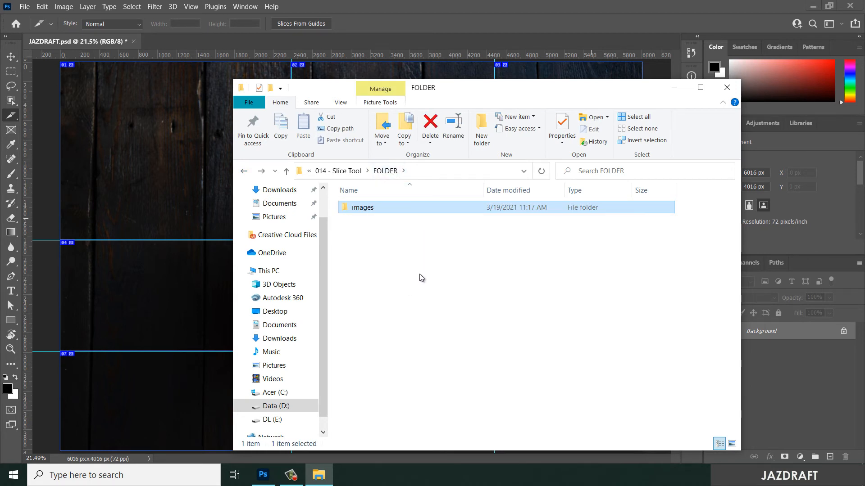
pyautogui.doubleClick(364, 208)
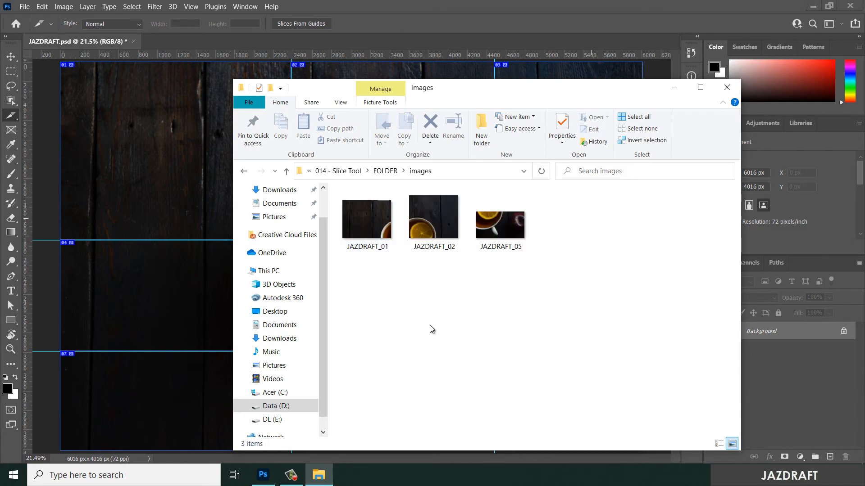
pyautogui.click(341, 103)
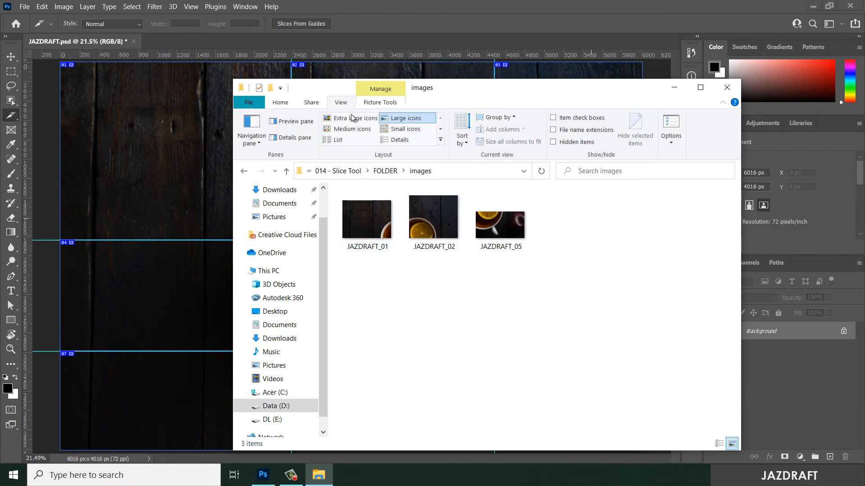
pyautogui.click(359, 118)
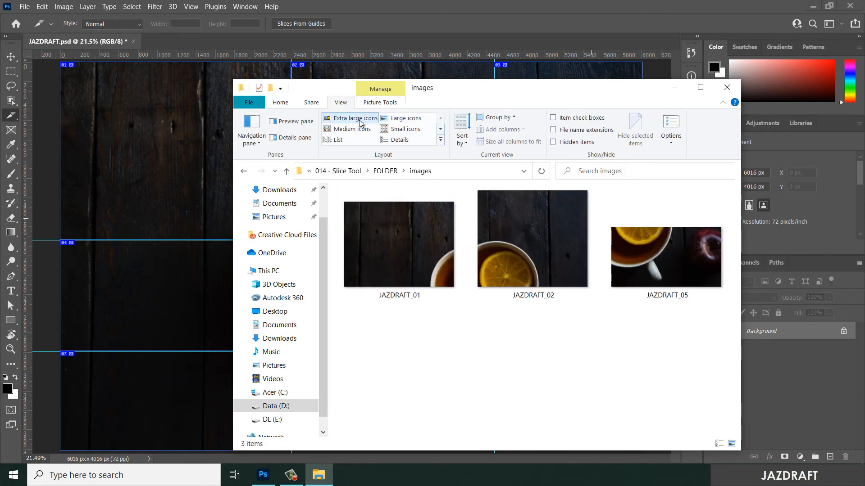
# Step: View the exported images JAZDRAFT_01, JAZDRAFT_02 and JAZDRAFT_05 in the photo viewer, and close it
pyautogui.click(416, 254)
pyautogui.doubleClick(417, 253)
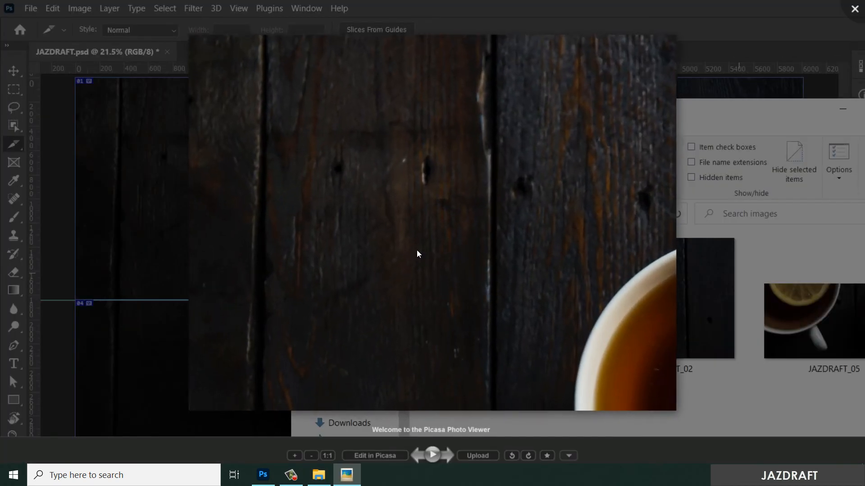
pyautogui.press('Right')
pyautogui.press('Right')
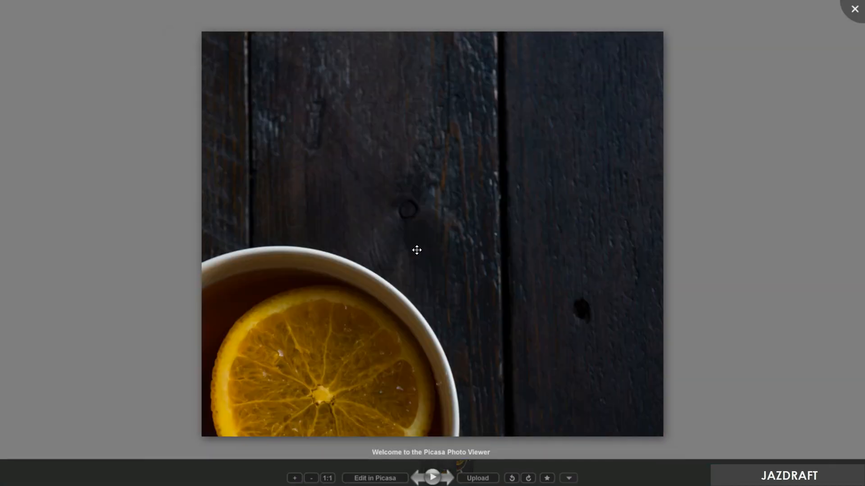
pyautogui.press('Right')
pyautogui.press('Left')
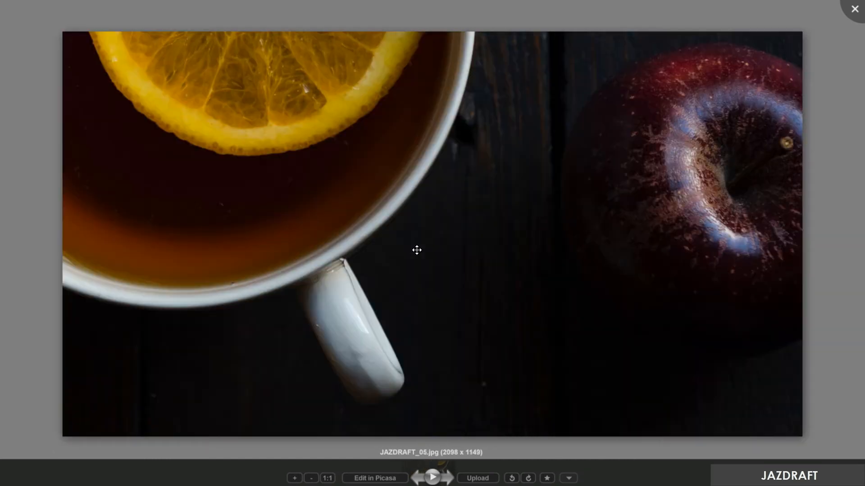
pyautogui.click(855, 10)
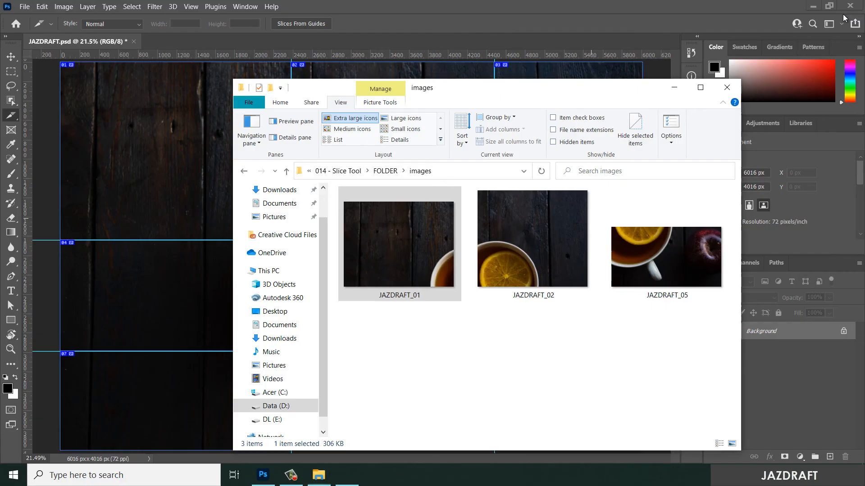
# Step: Return to Photoshop, reopen the Save for Web export, and fit the whole sliced image in the preview
pyautogui.click(520, 5)
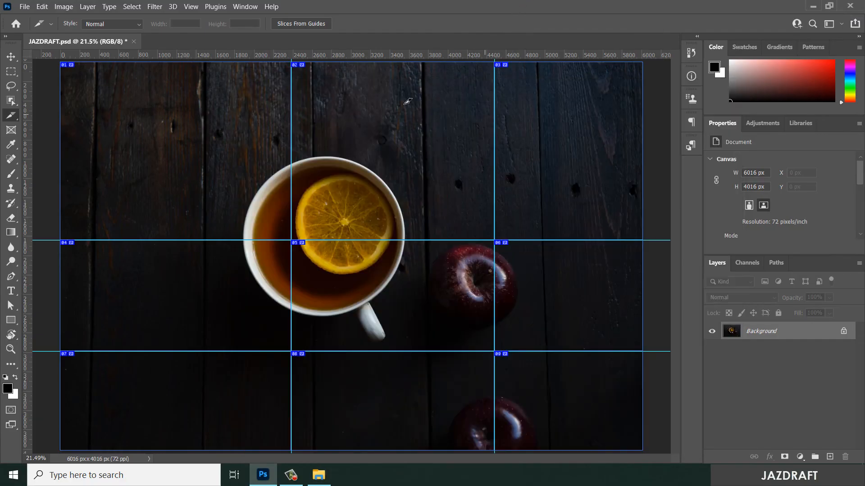
pyautogui.click(24, 6)
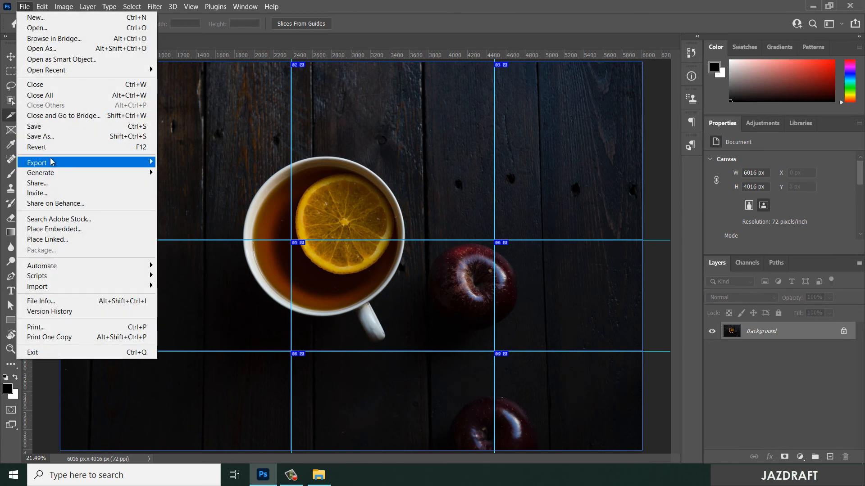
pyautogui.moveTo(129, 164)
pyautogui.click(187, 203)
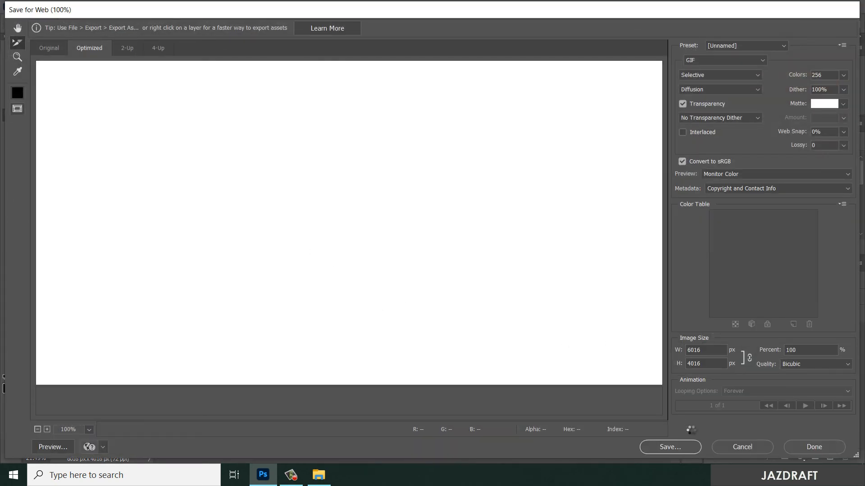
pyautogui.click(720, 60)
pyautogui.click(720, 71)
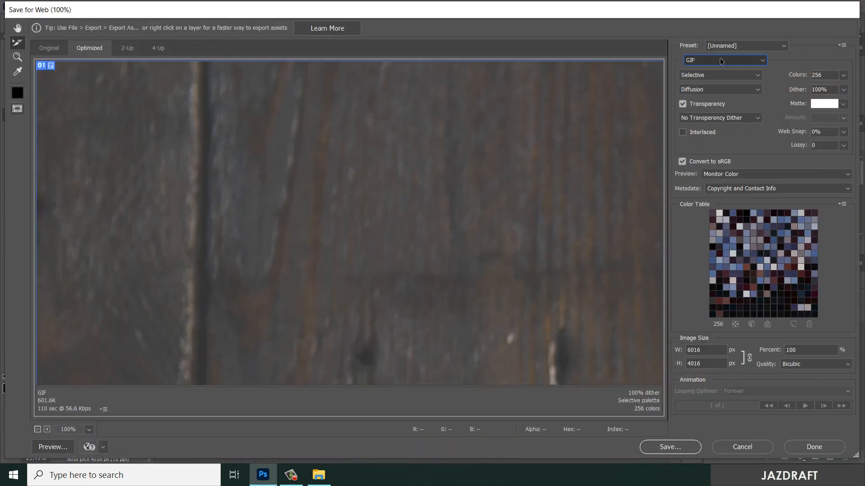
pyautogui.click(102, 448)
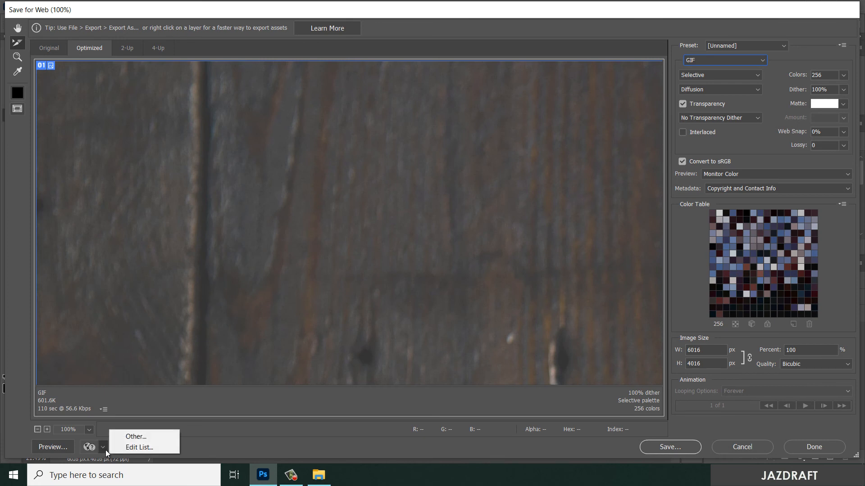
pyautogui.click(90, 429)
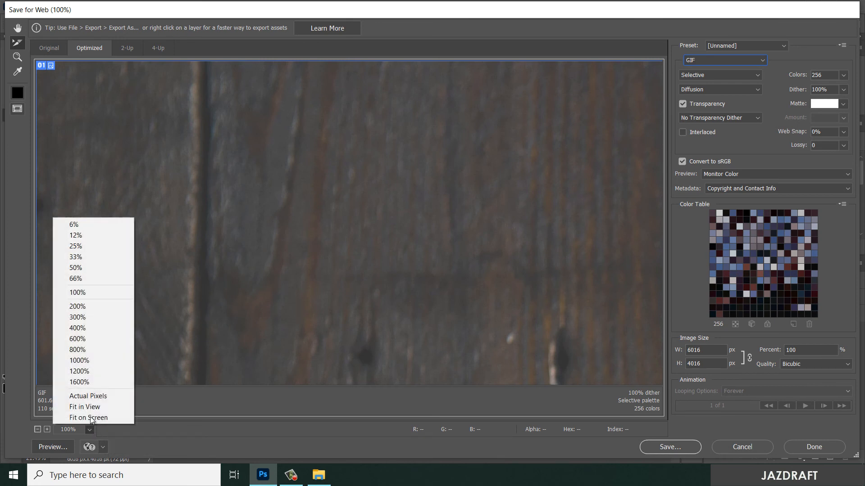
pyautogui.click(88, 407)
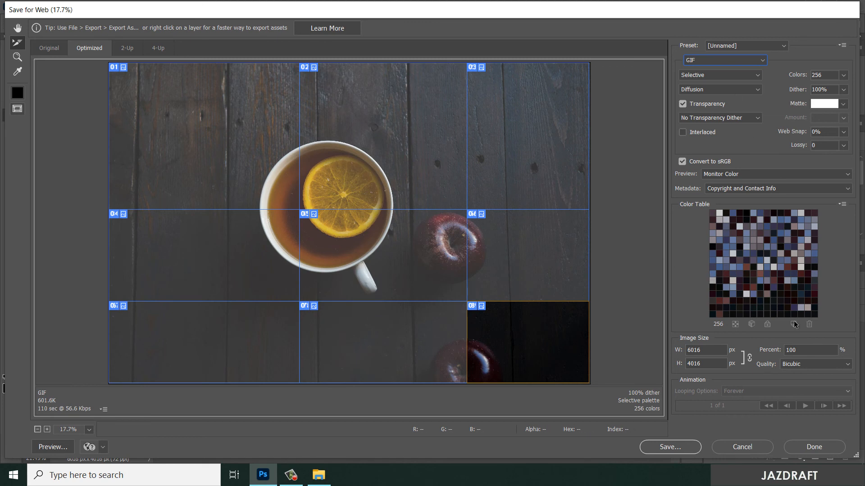
# Step: Set the photo's bottom-right slice to JPEG and save all slices into FOLDER, replacing the existing files
pyautogui.click(724, 60)
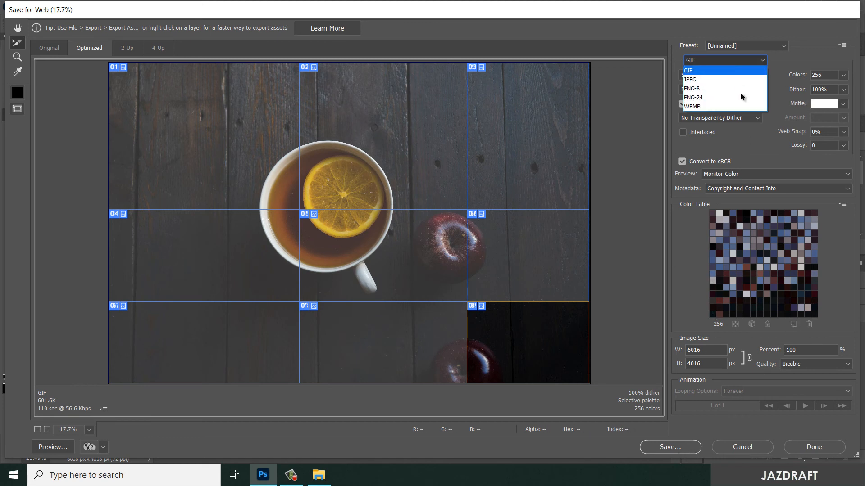
pyautogui.click(699, 82)
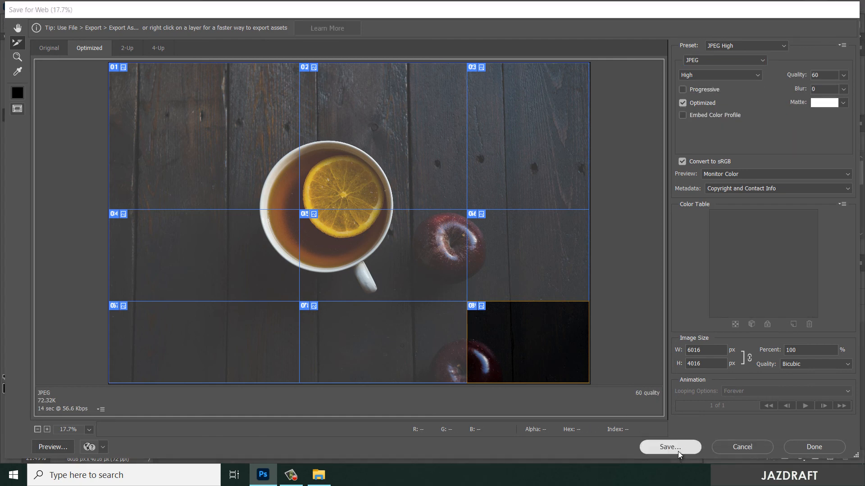
pyautogui.click(677, 451)
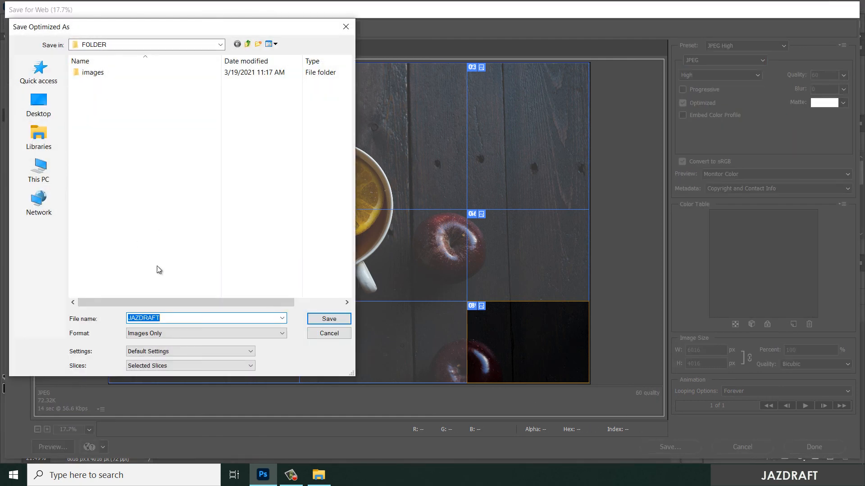
pyautogui.click(151, 367)
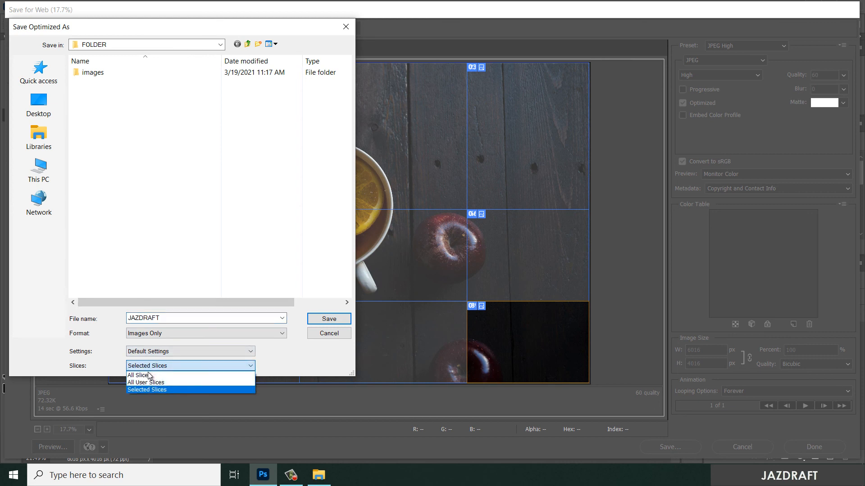
pyautogui.click(141, 375)
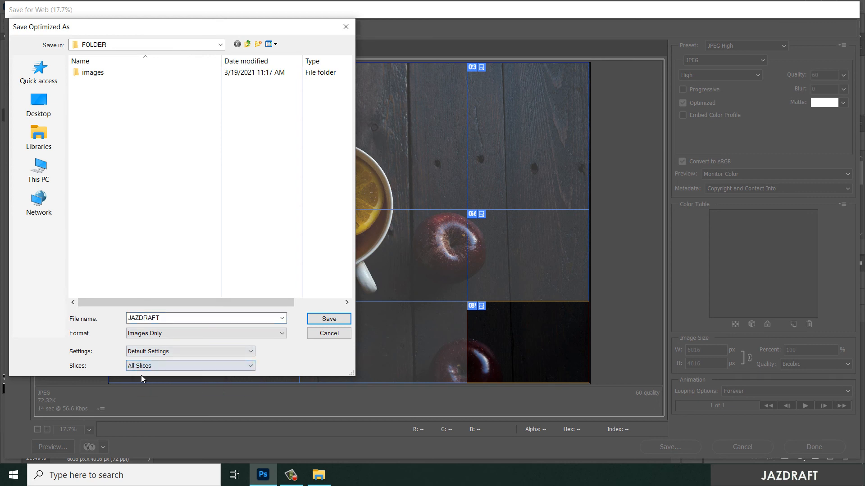
pyautogui.click(330, 320)
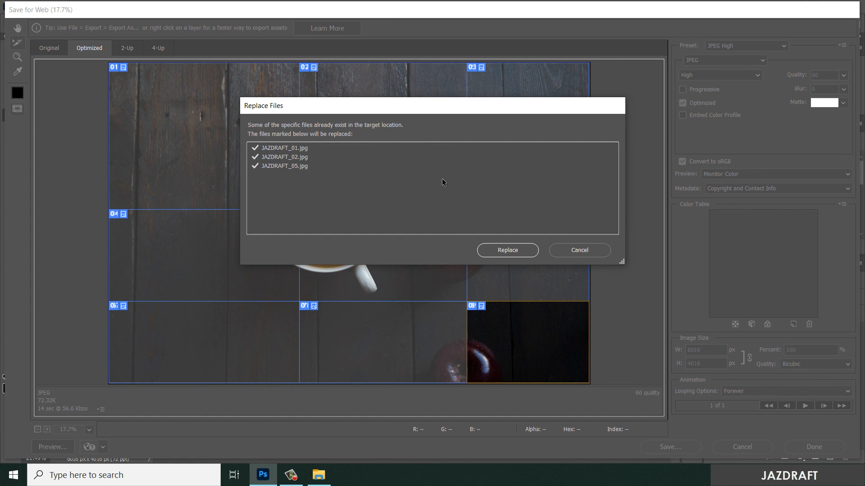
pyautogui.click(513, 252)
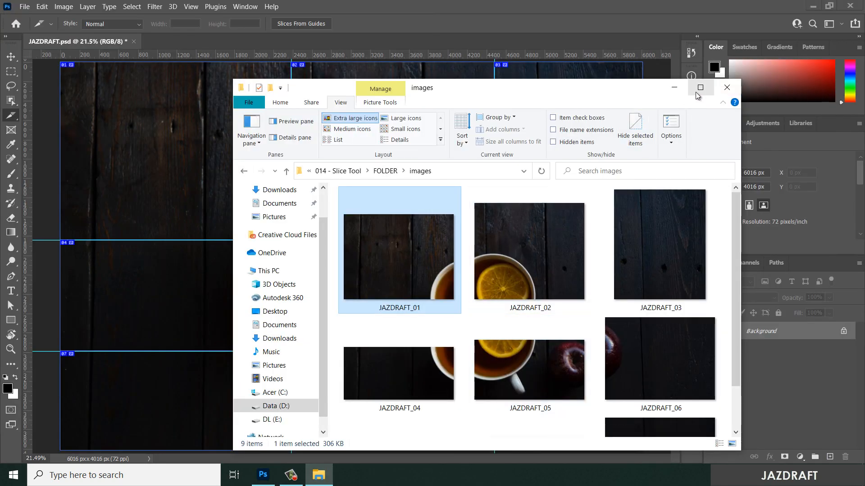
# Step: Switch to File Explorer and examine all the exported slice images in an enlarged window
pyautogui.click(701, 87)
pyautogui.rightClick(617, 281)
pyautogui.click(652, 328)
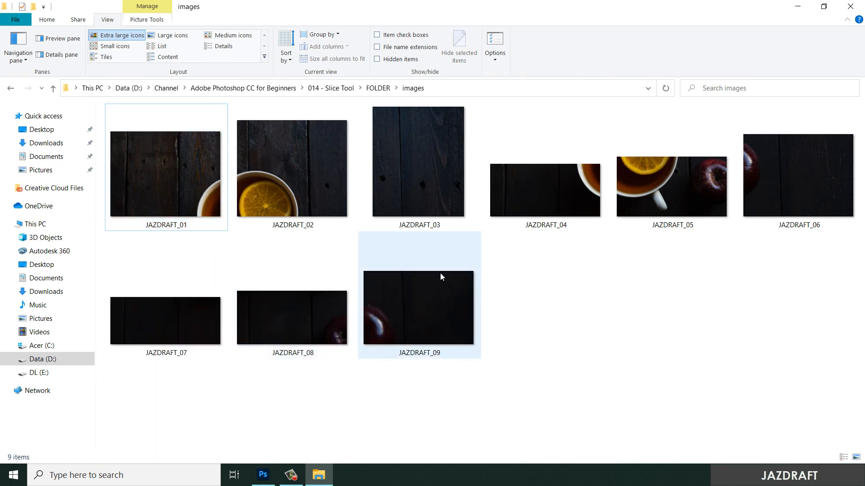
pyautogui.moveTo(441, 275)
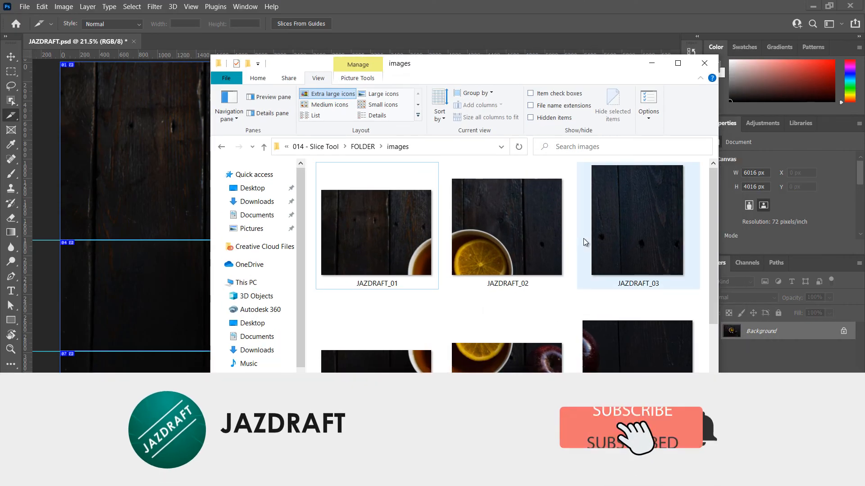
pyautogui.moveTo(583, 242)
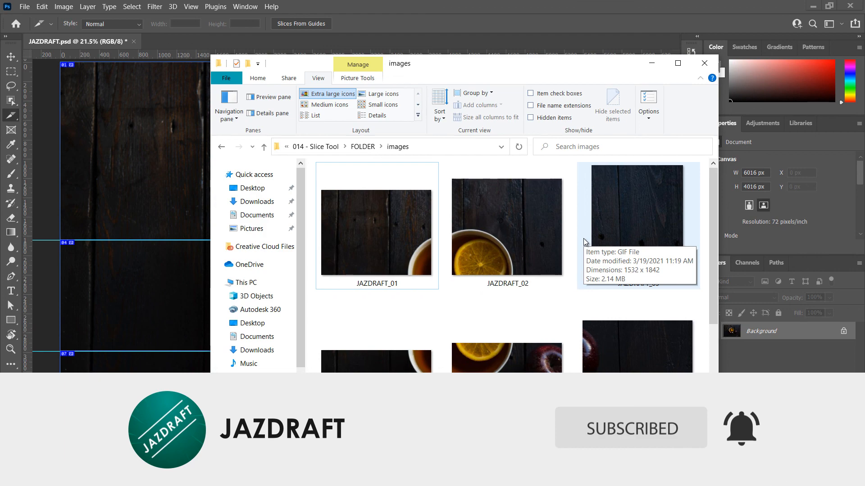